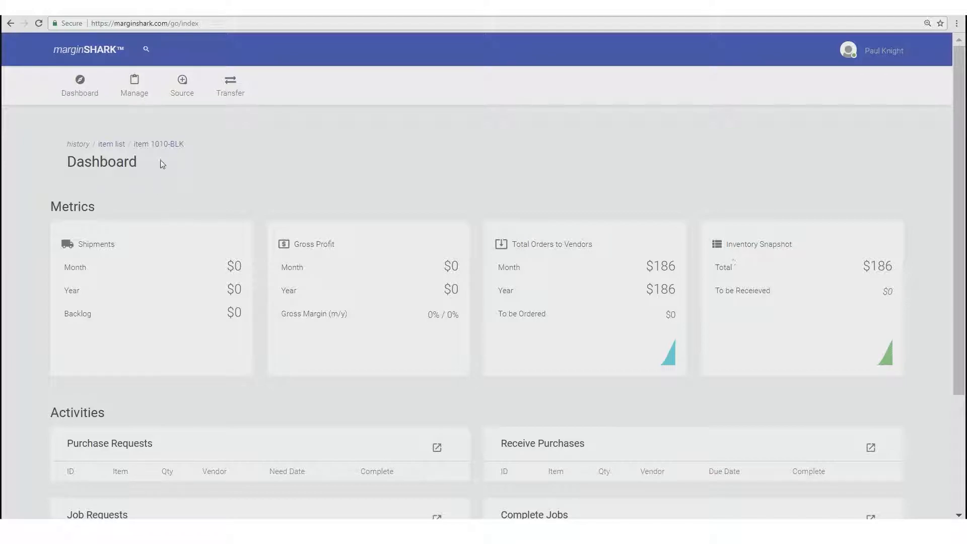
Open item 1010-BLK from the item list and create a BOM for it described as "From Inventory"
left_click(111, 144)
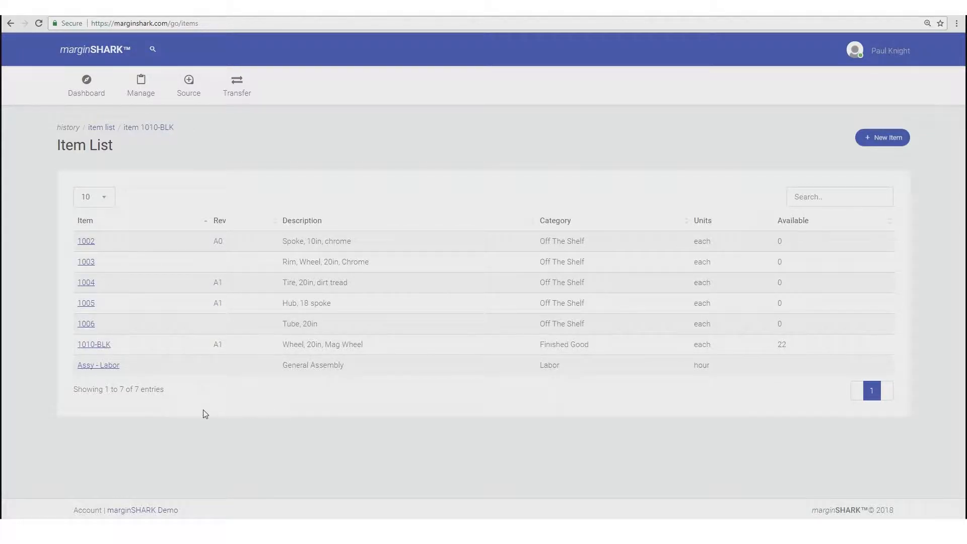
left_click(98, 346)
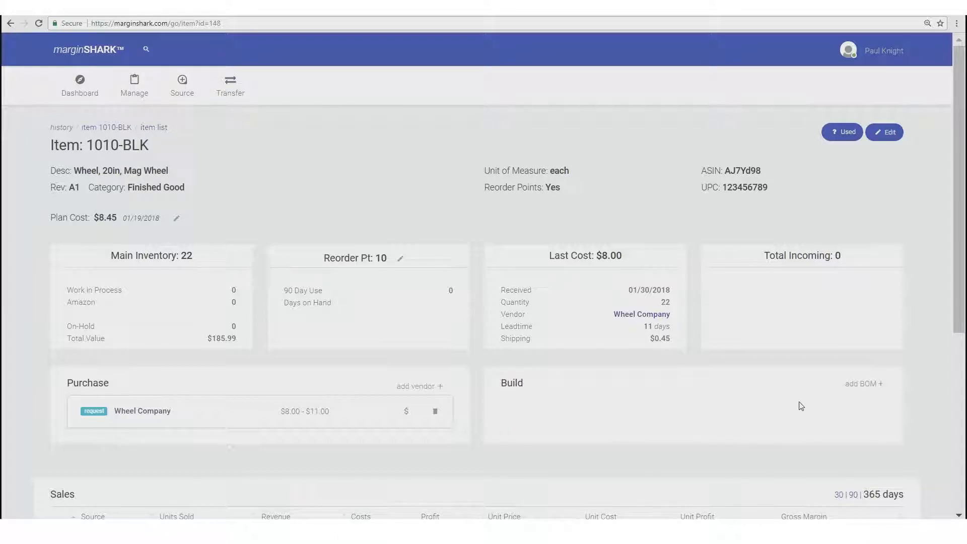
left_click(857, 389)
left_click(201, 272)
type("From Inventory")
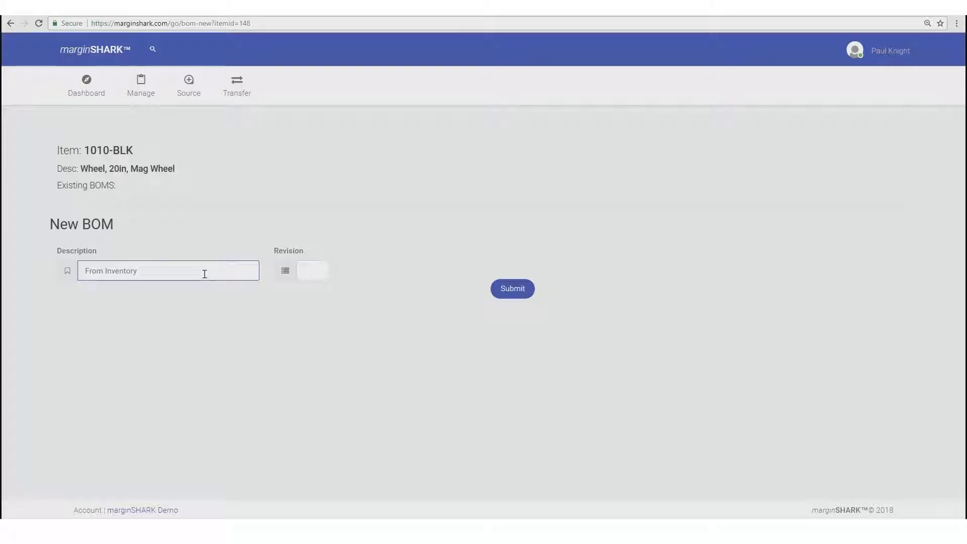
left_click(166, 341)
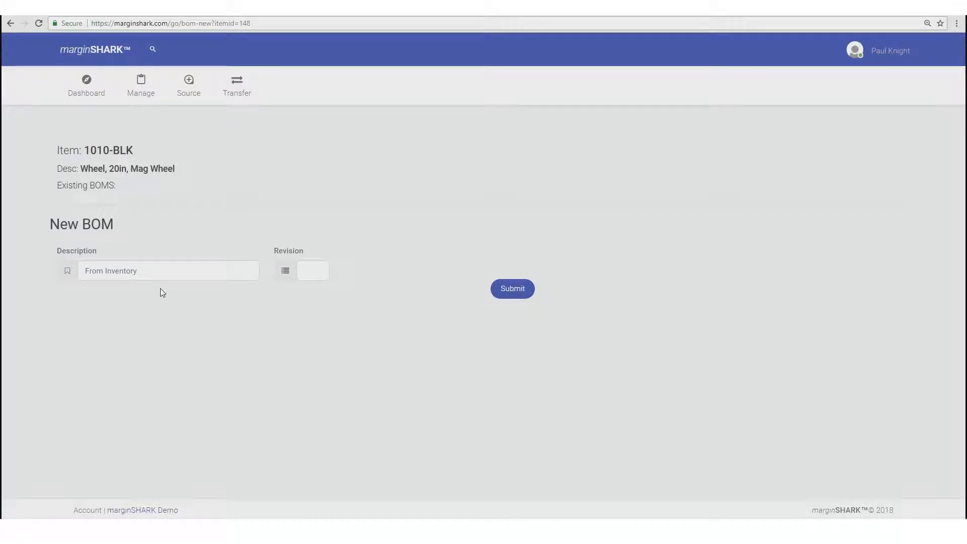
left_click(506, 295)
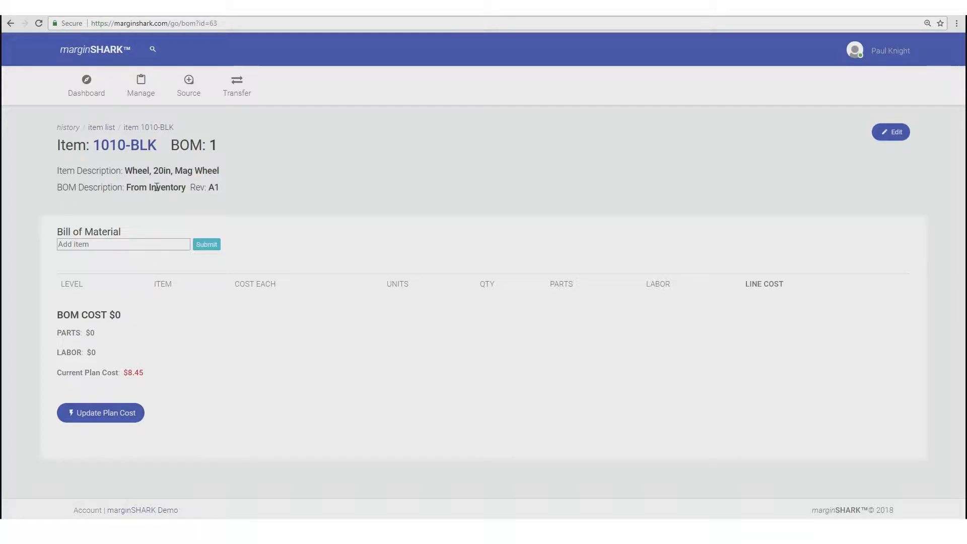
Search the BOM's item lookup by part number "10" and by the word "Tire", then clear the entry
left_click(101, 247)
type("101")
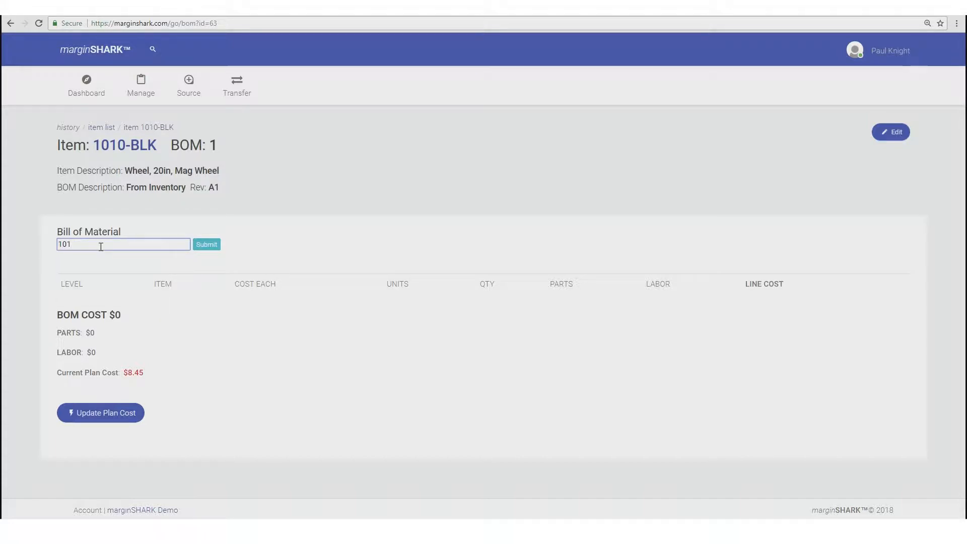
key("BackSpace")
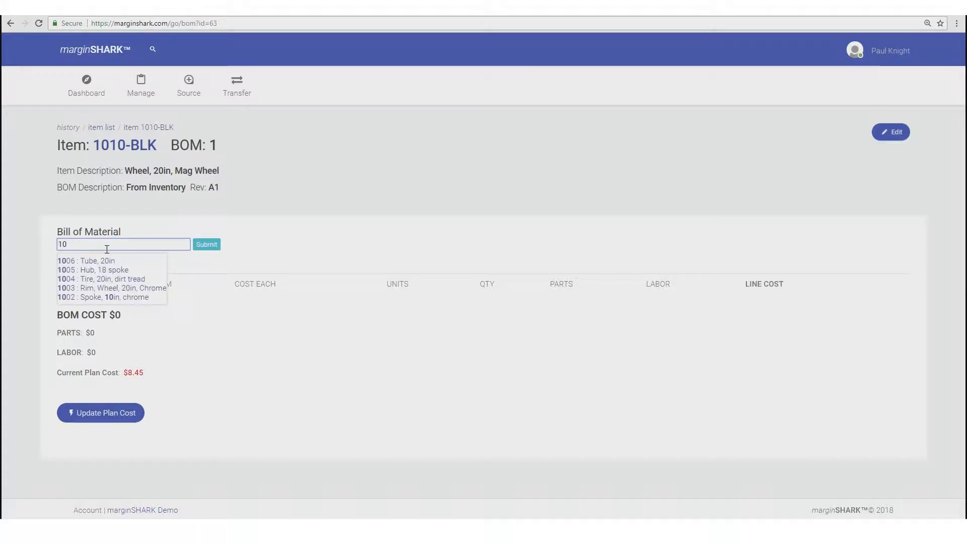
key("BackSpace")
key("BackSpace")
type("Tire")
left_click_drag(73, 245, 47, 247)
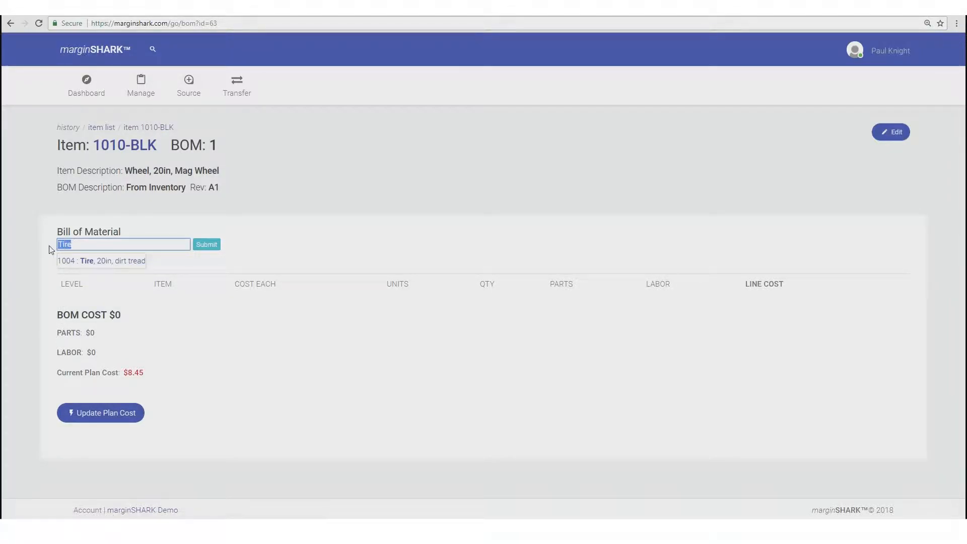
key("BackSpace")
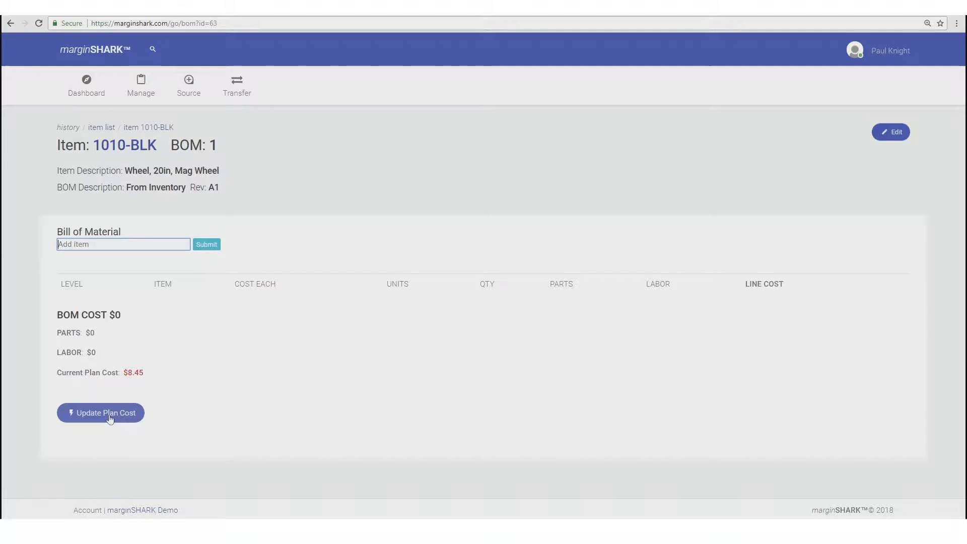
left_click(280, 192)
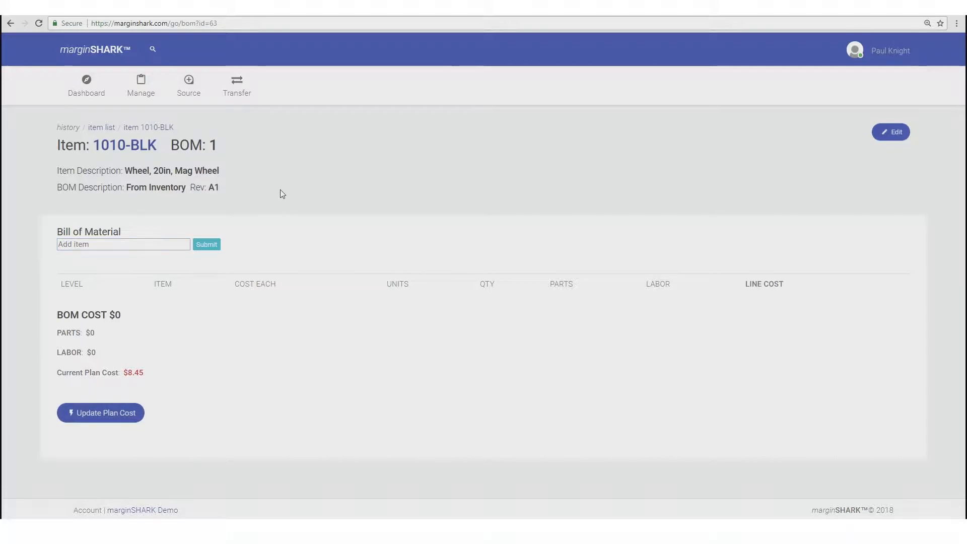
Add item 1005 (Hub, 18 spoke) to the bill of material with quantity 1 and view its quantity editing dialog
left_click(142, 247)
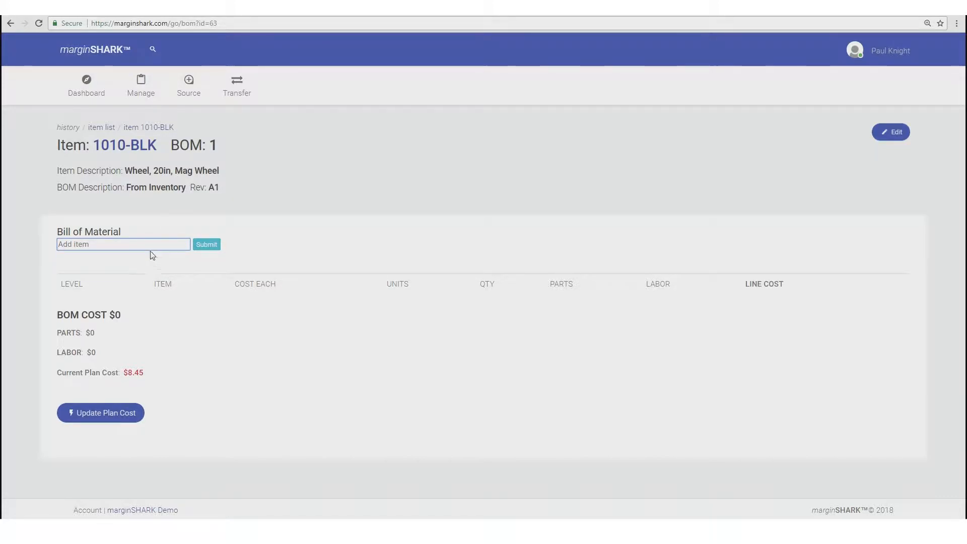
type("hub")
left_click(125, 261)
left_click(207, 246)
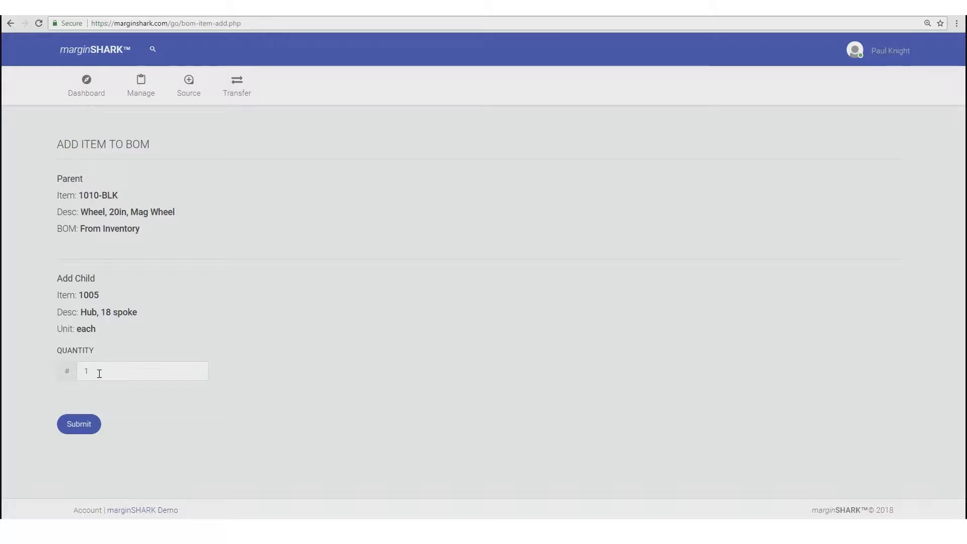
left_click(85, 424)
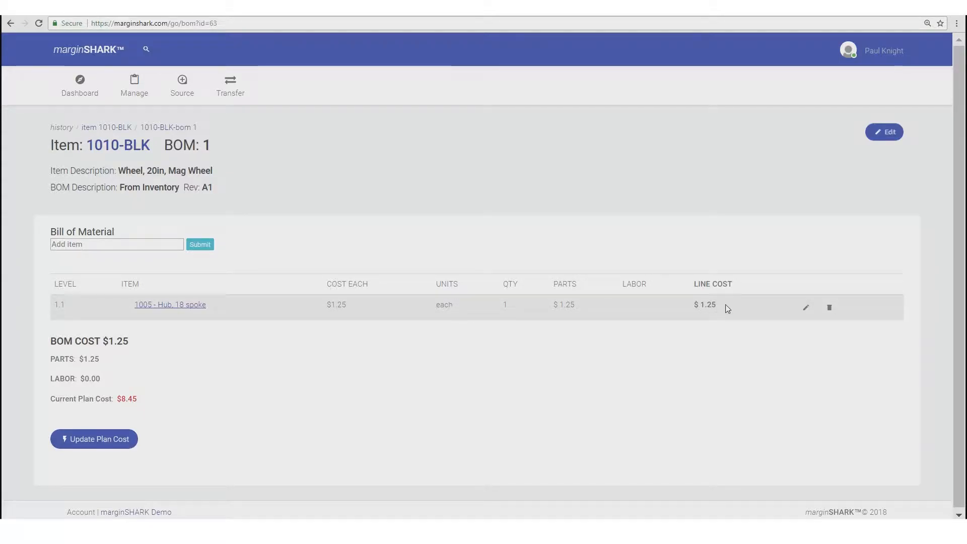
left_click(805, 309)
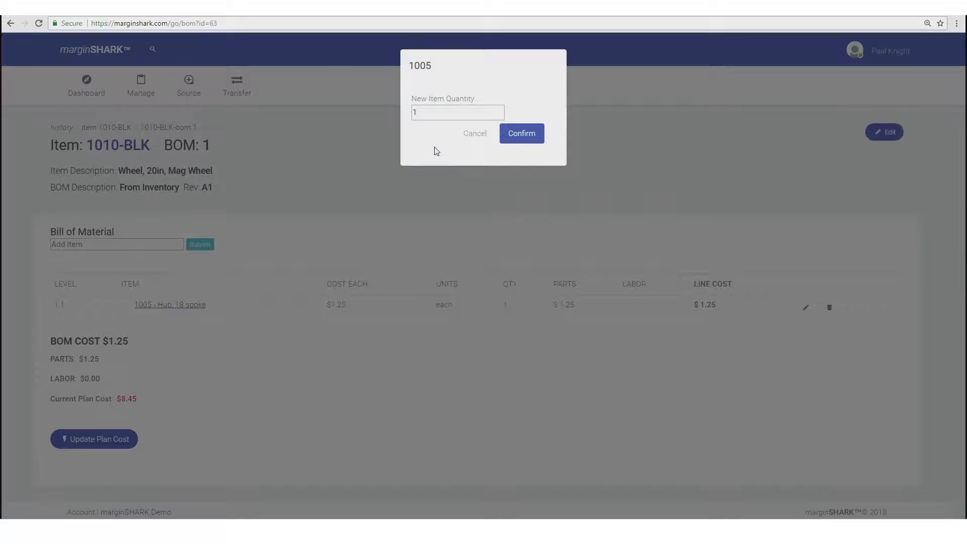
left_click(475, 134)
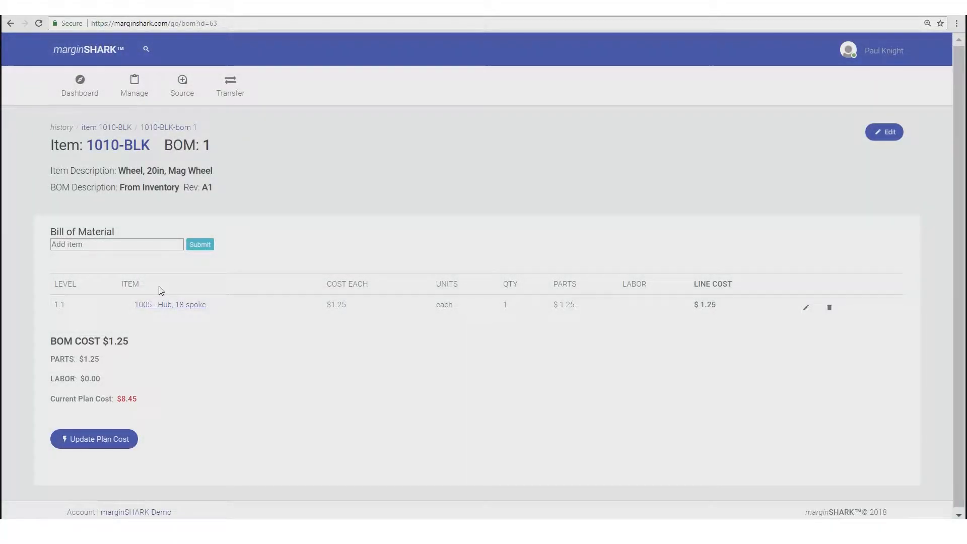
Add item 1004 (Tire, 20in, dirt tread) to the bill of material with quantity 1
left_click(128, 248)
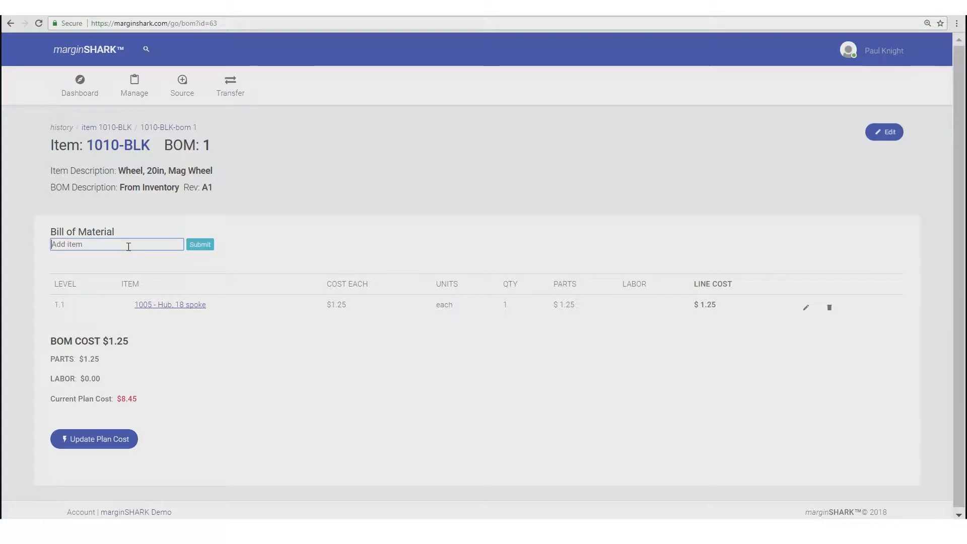
type("tire")
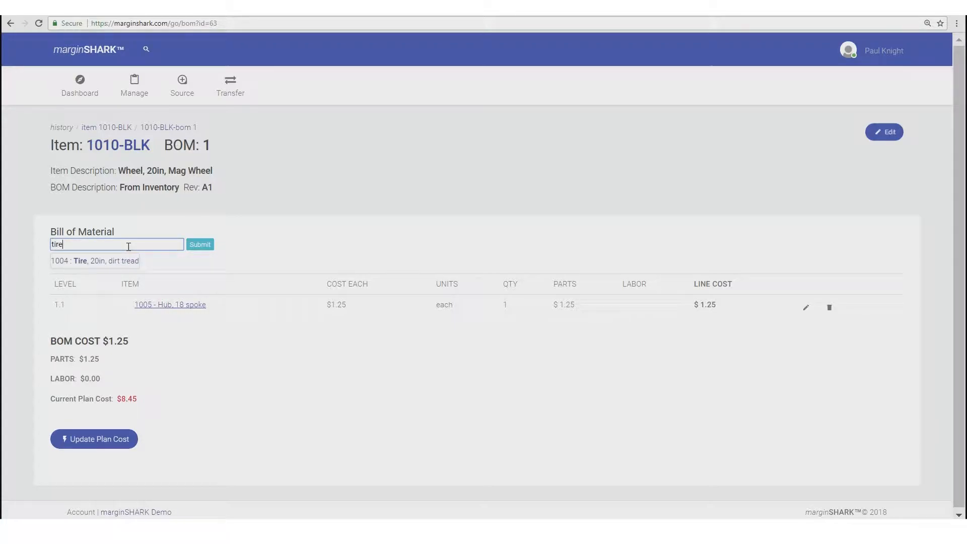
left_click(129, 261)
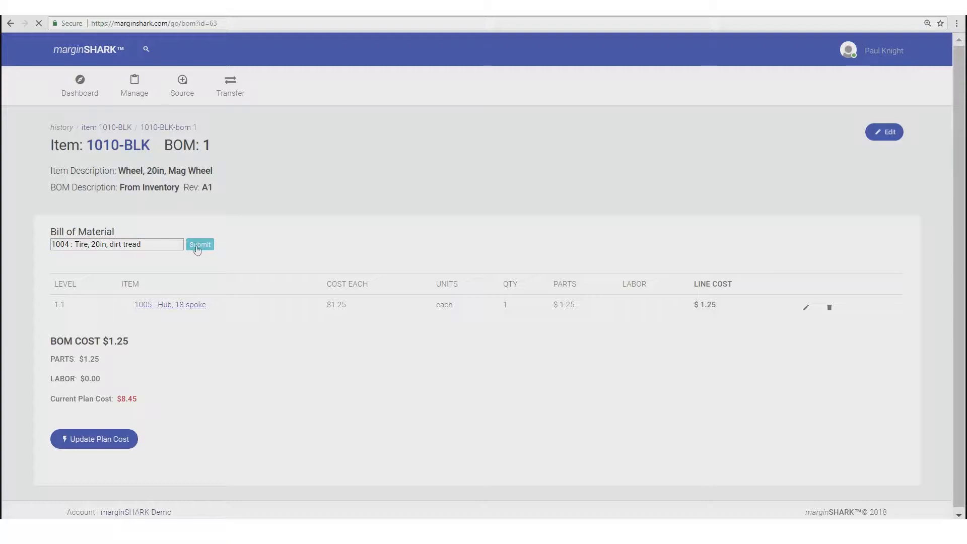
left_click(199, 246)
left_click(79, 424)
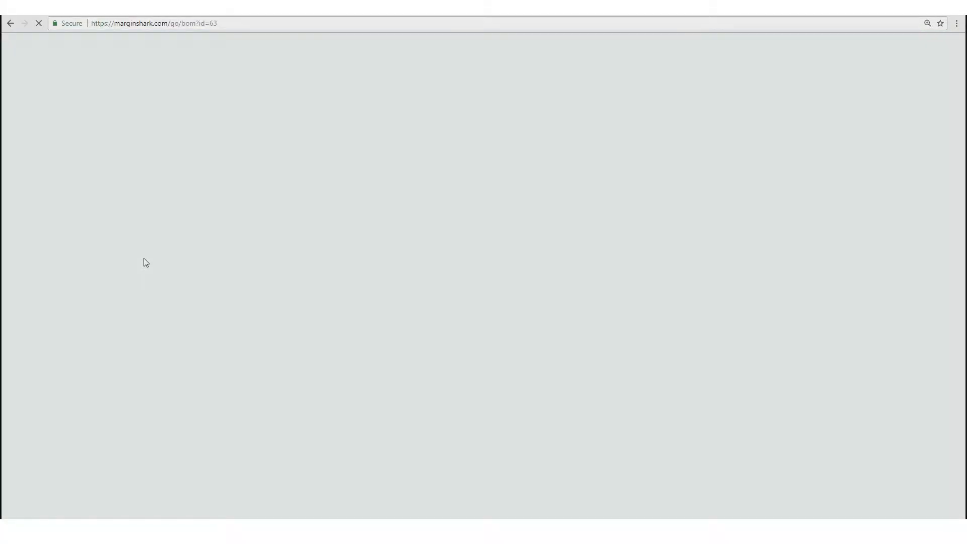
Add item 1002 (Spoke, 10in, chrome) to the bill of material with quantity 18
left_click(111, 244)
type("spo")
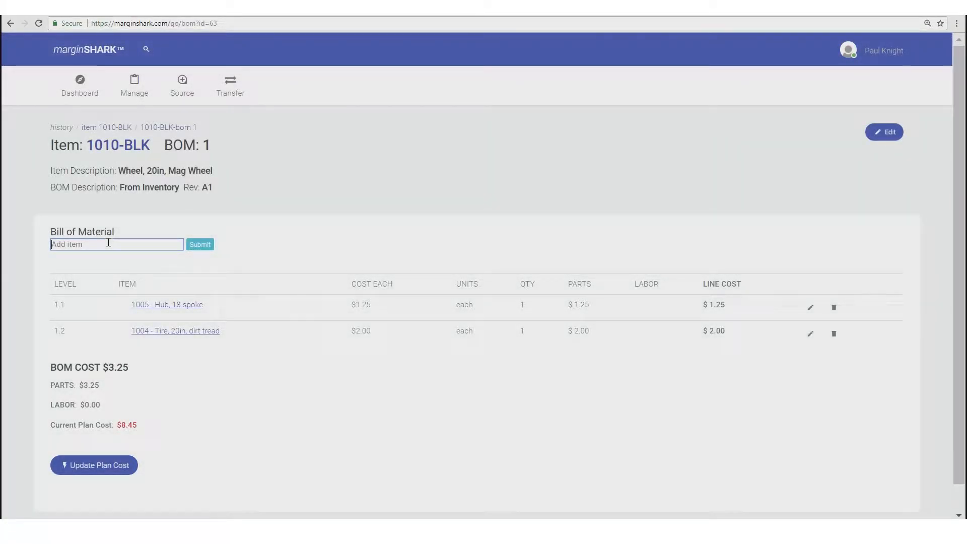
type("ke")
left_click(96, 270)
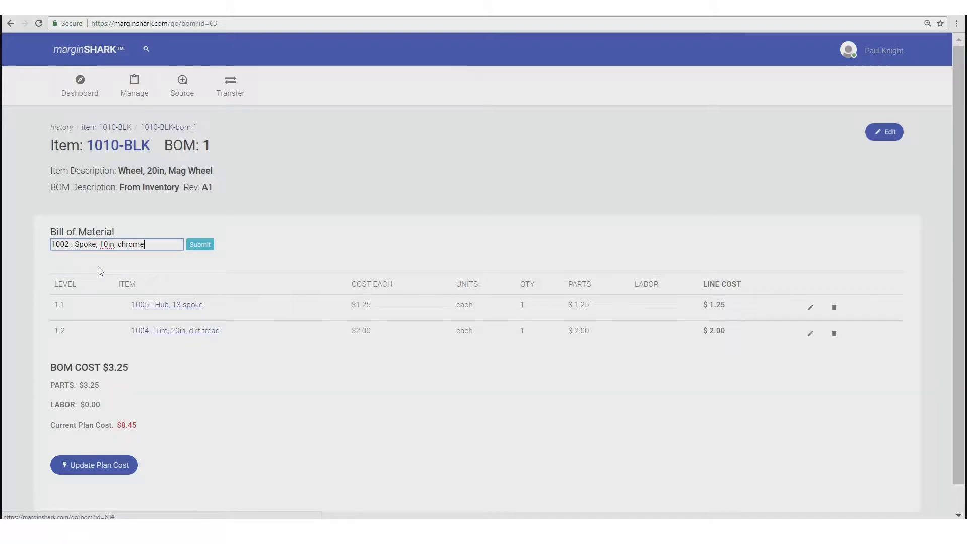
left_click(199, 245)
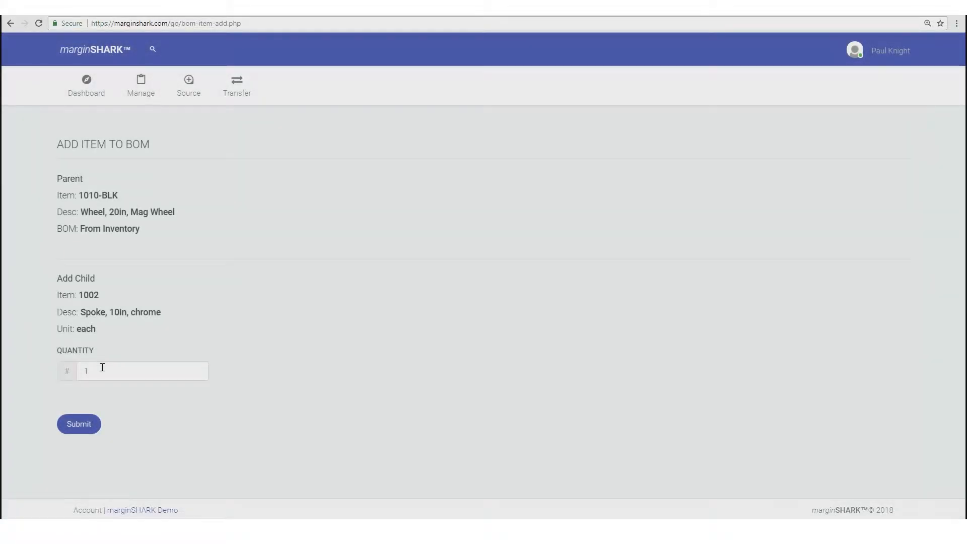
left_click(104, 368)
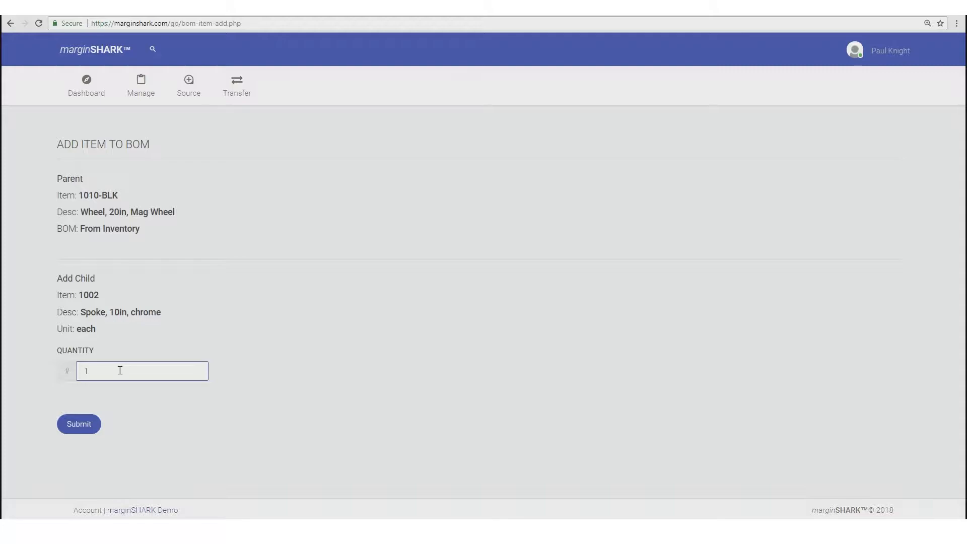
type("8")
left_click(83, 427)
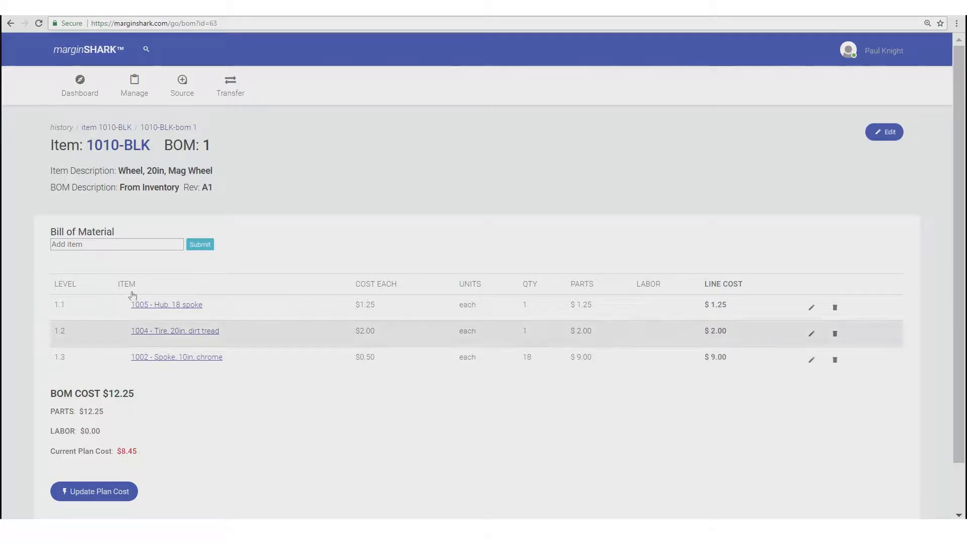
Find item 1006 (Tube, 20in) by its part number and add it to the bill of material with quantity 1
left_click(106, 245)
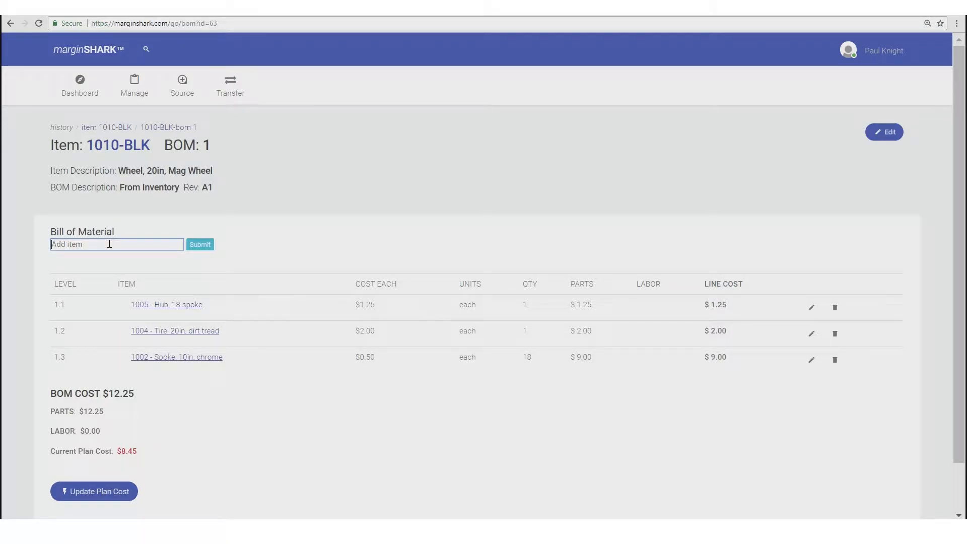
type("tube")
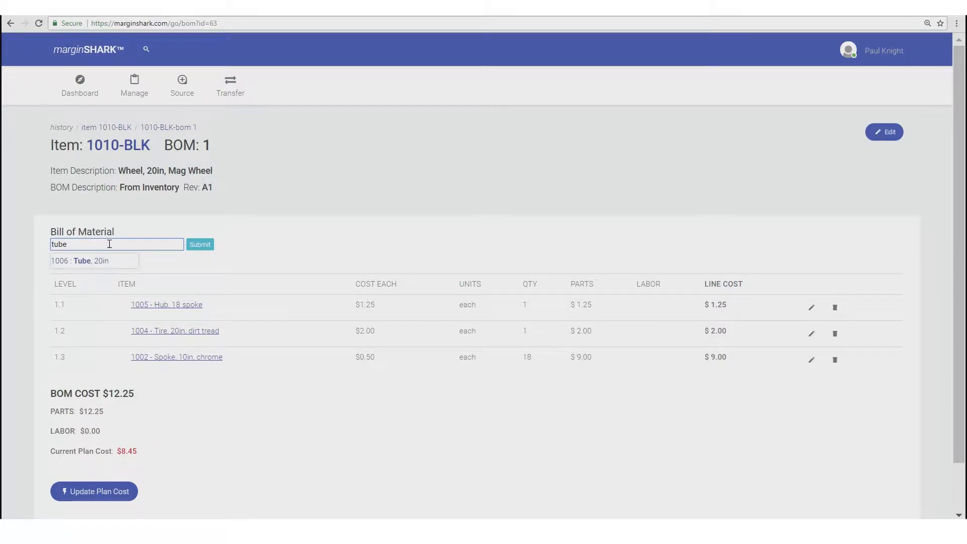
key("BackSpace")
key("BackSpace")
key("BackSpace")
type("1006")
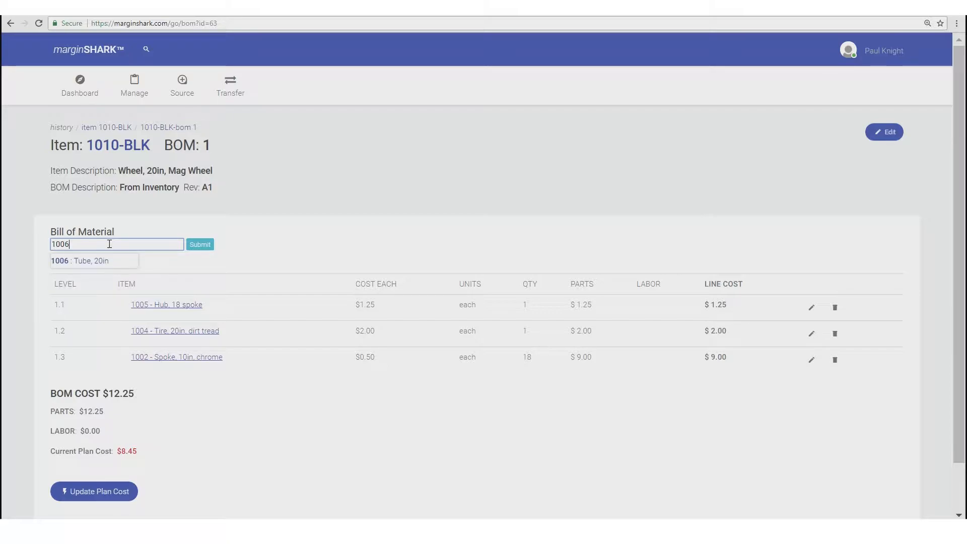
left_click(94, 260)
right_click(94, 257)
left_click(200, 245)
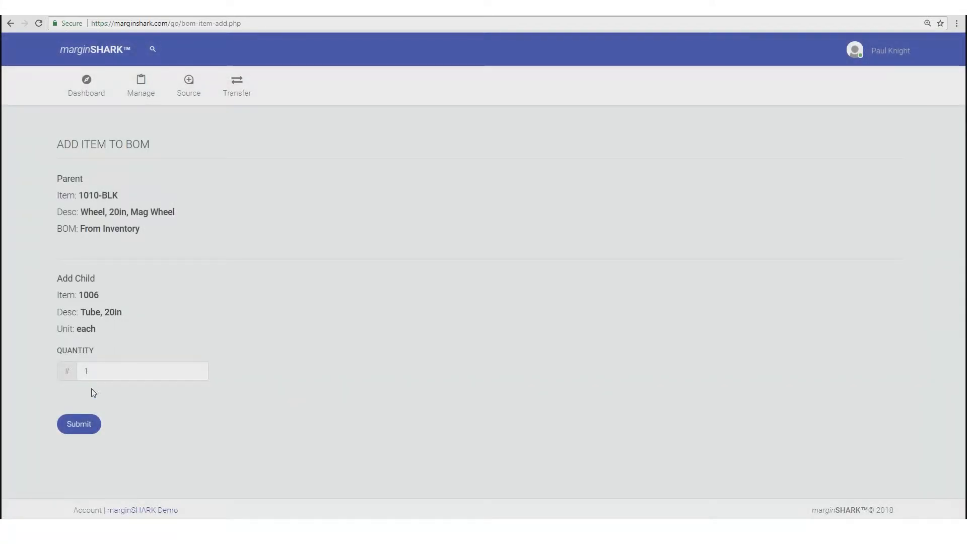
left_click(81, 424)
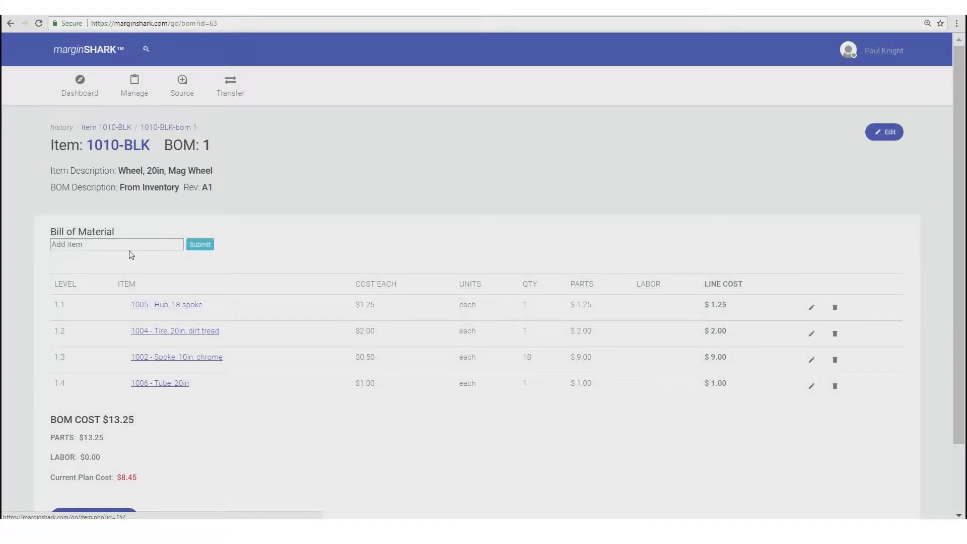
Add the Assy - Labor (General Assembly) item to the bill of material with a quantity of .1 hour
left_click(133, 244)
type("labor")
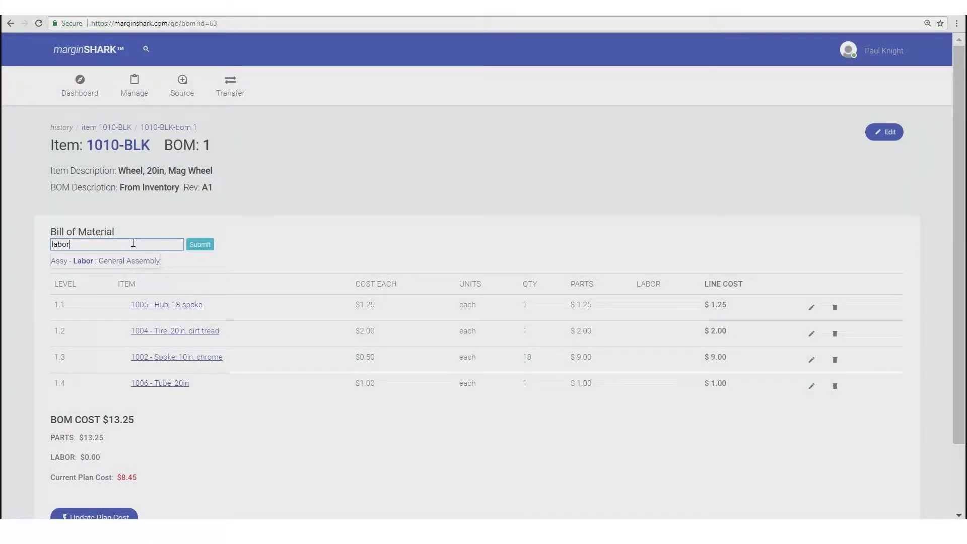
left_click(129, 262)
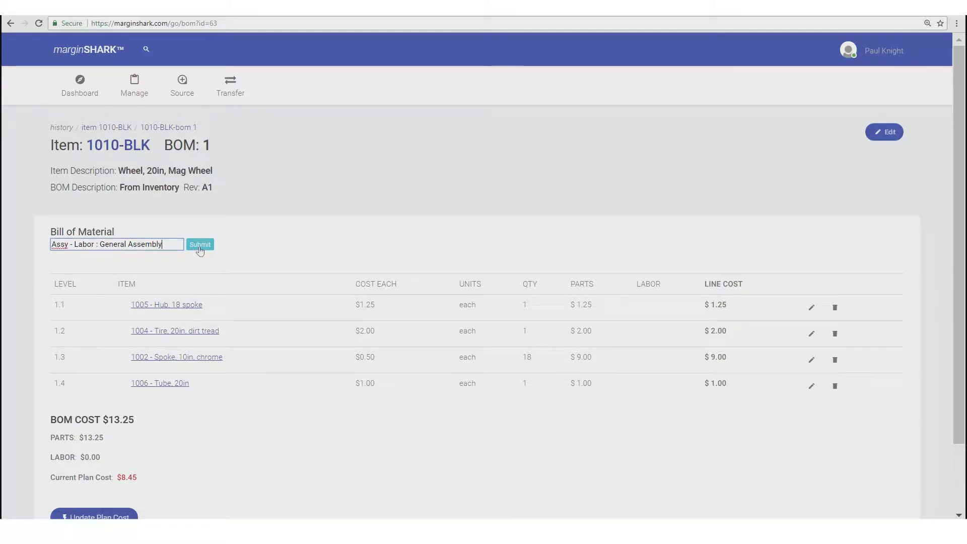
left_click(200, 247)
left_click(105, 370)
double_click(104, 371)
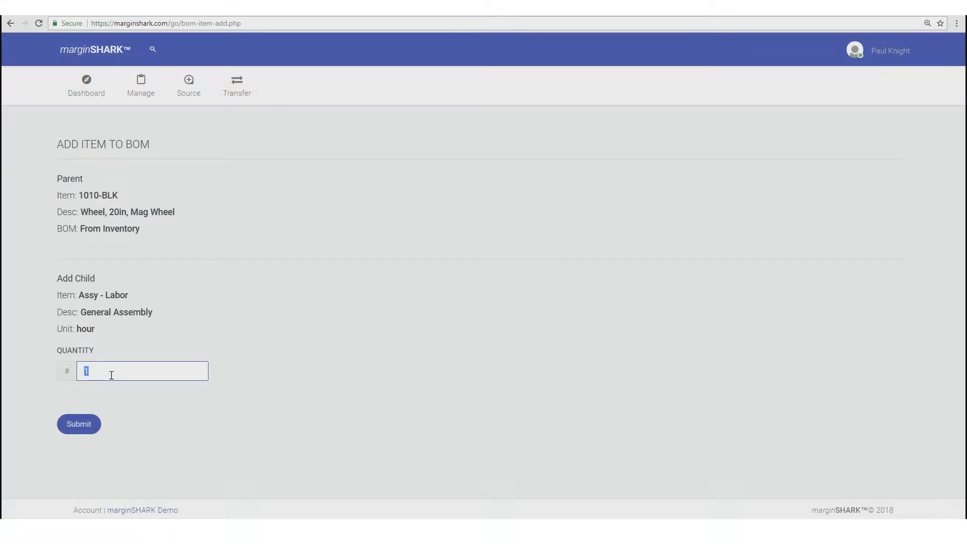
left_click(79, 424)
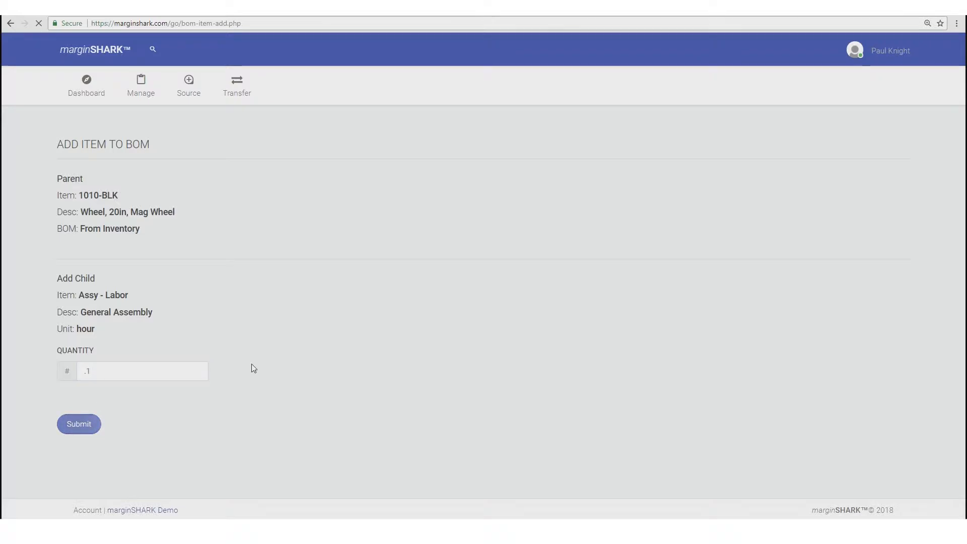
Update the plan cost of item 1010-BLK from the completed BOM's cost
scroll(378, 216, "down", 2)
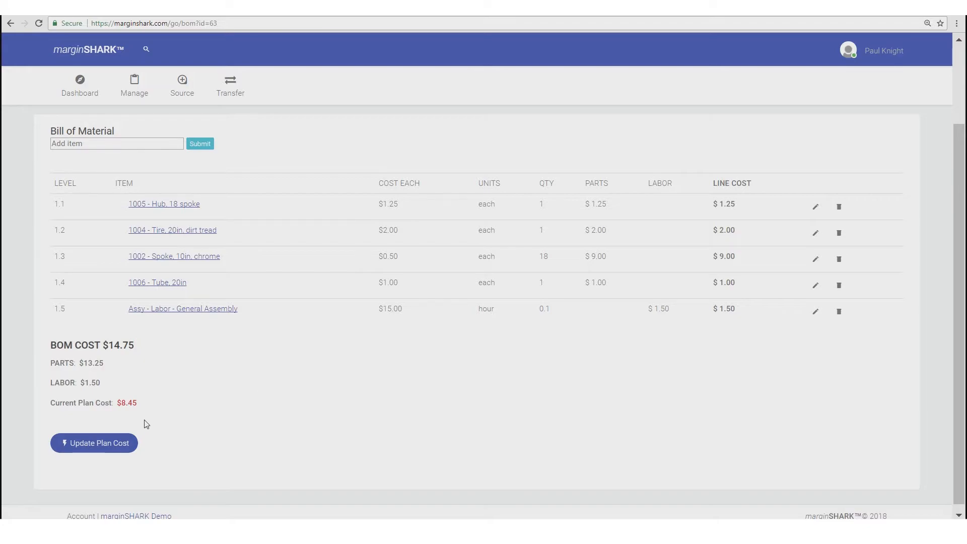
left_click(101, 449)
left_click(103, 448)
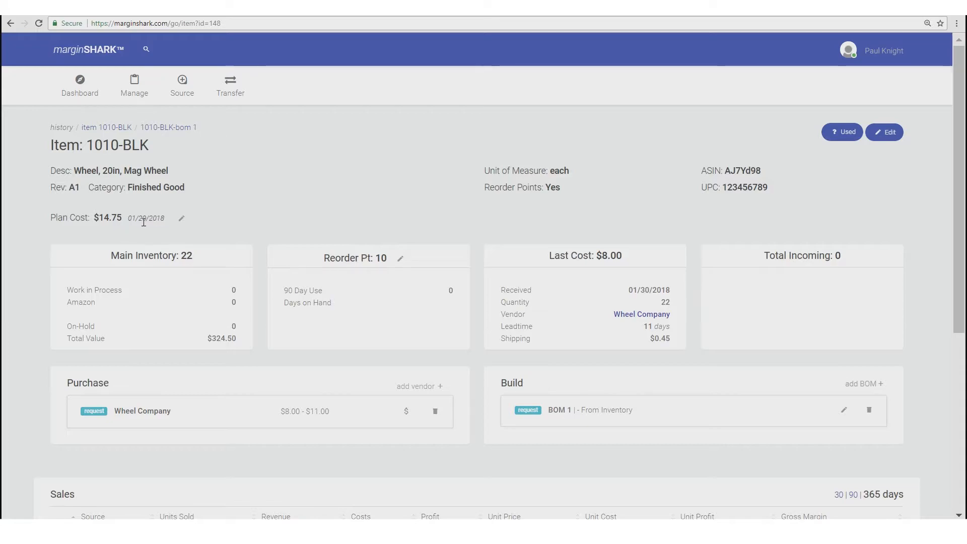
Review item 1010-BLK's history and the component lines and costs of its BOM 1, ending back on the item page
scroll(447, 291, "down", 5)
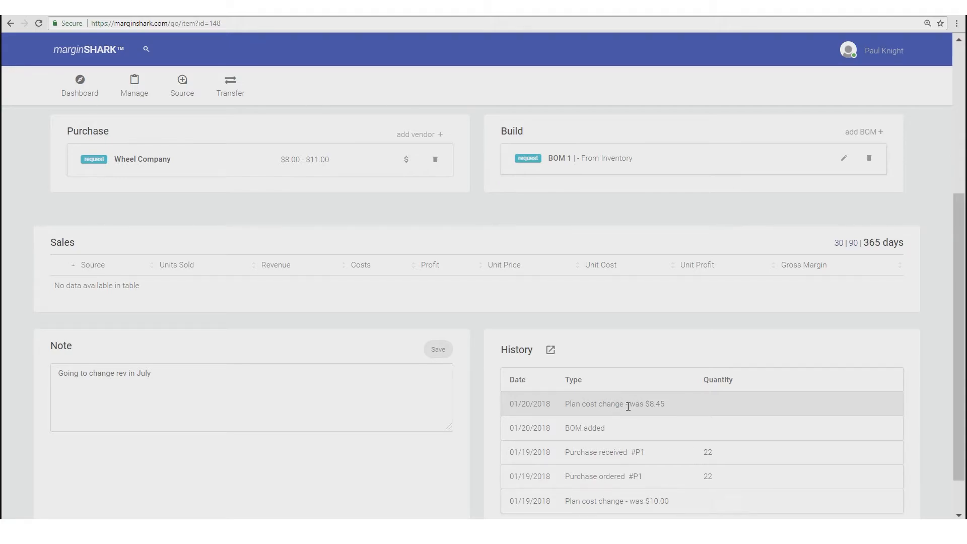
scroll(598, 380, "up", 4)
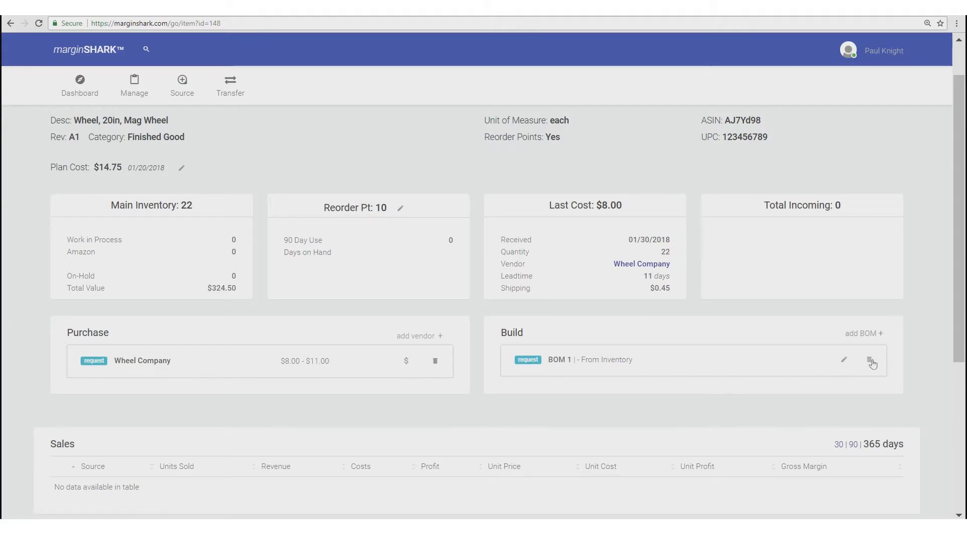
left_click(691, 349)
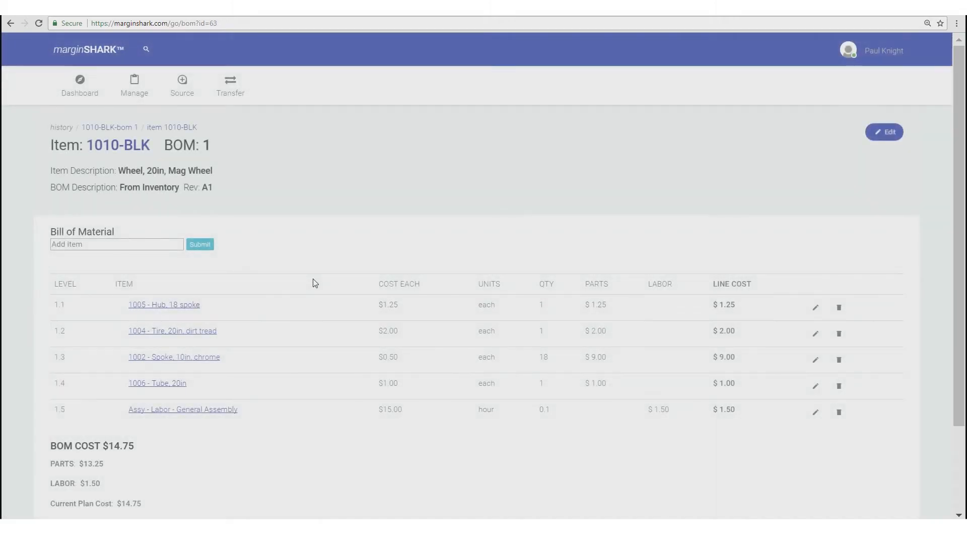
scroll(315, 283, "down", 2)
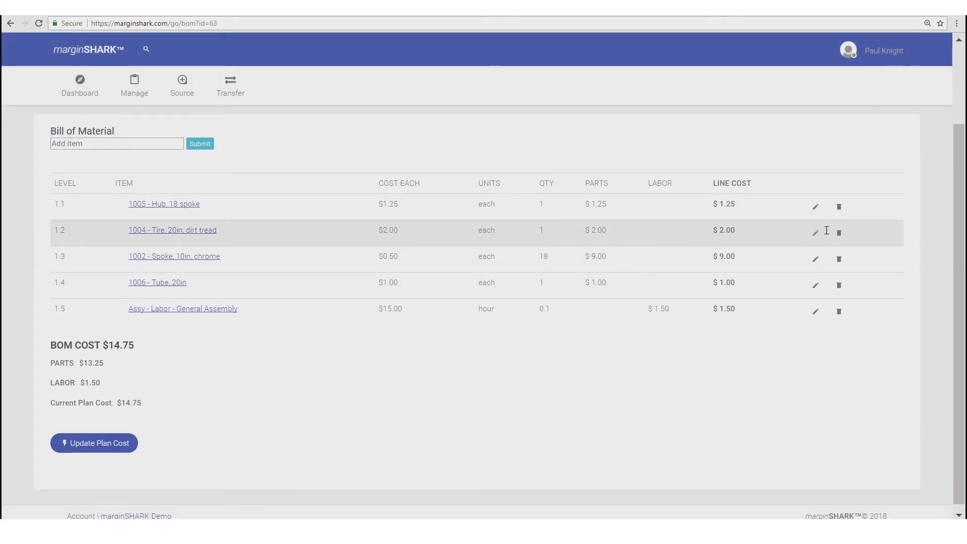
scroll(428, 221, "up", 2)
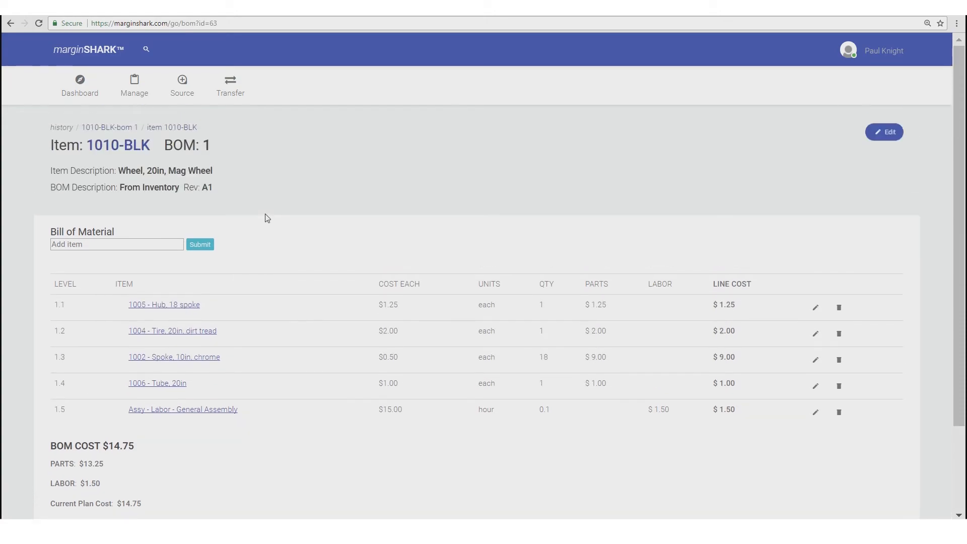
left_click(171, 128)
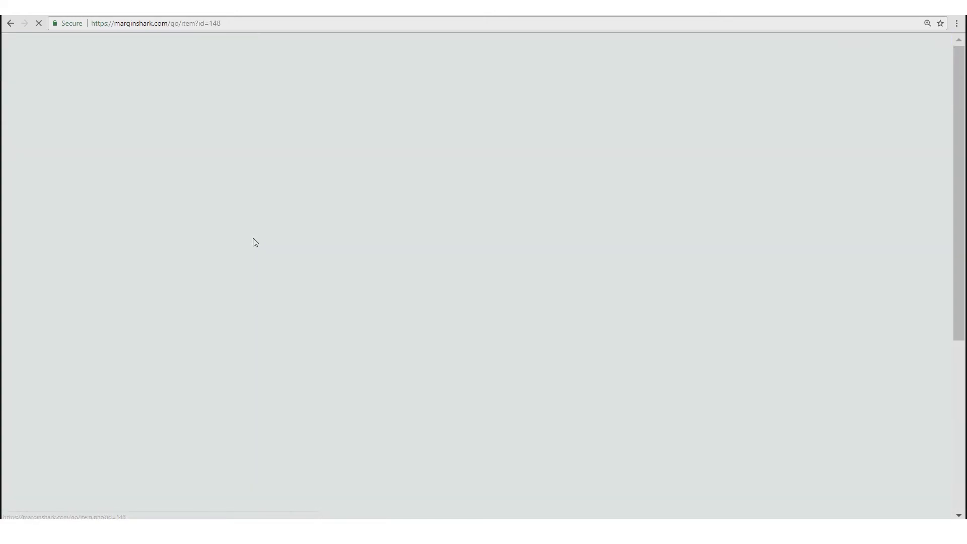